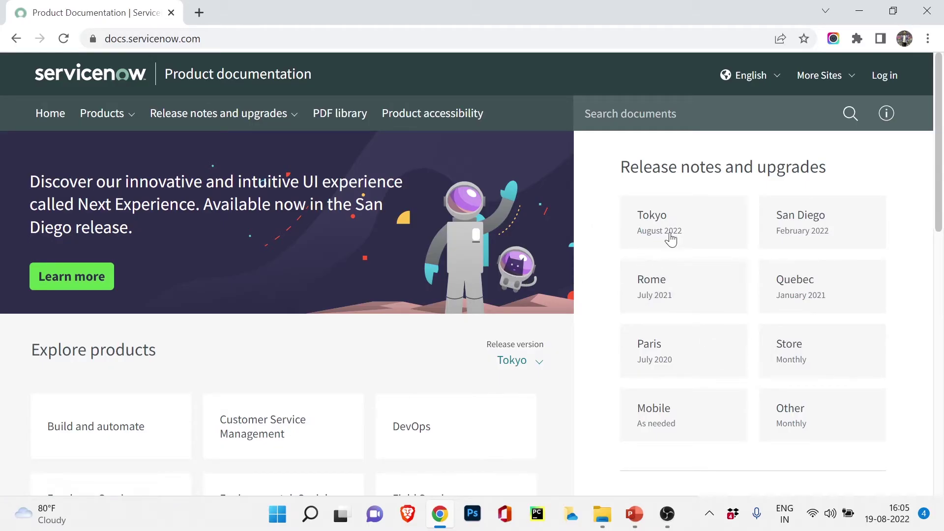
Open the Rome release notes and read through the upgrade path down to the release timeline.
{"action": "left_click", "coordinate": [685, 295]}
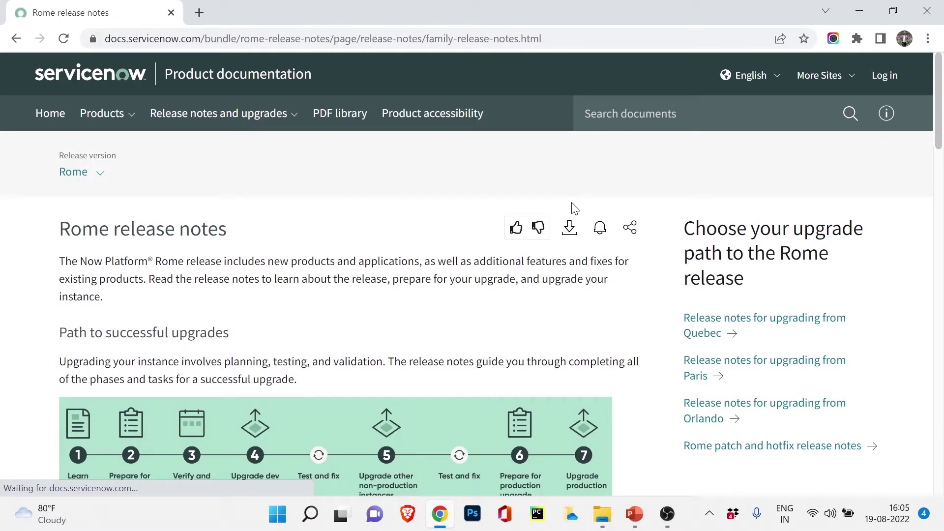
{"action": "scroll", "coordinate": [125, 301], "scroll_direction": "down", "scroll_amount": 2}
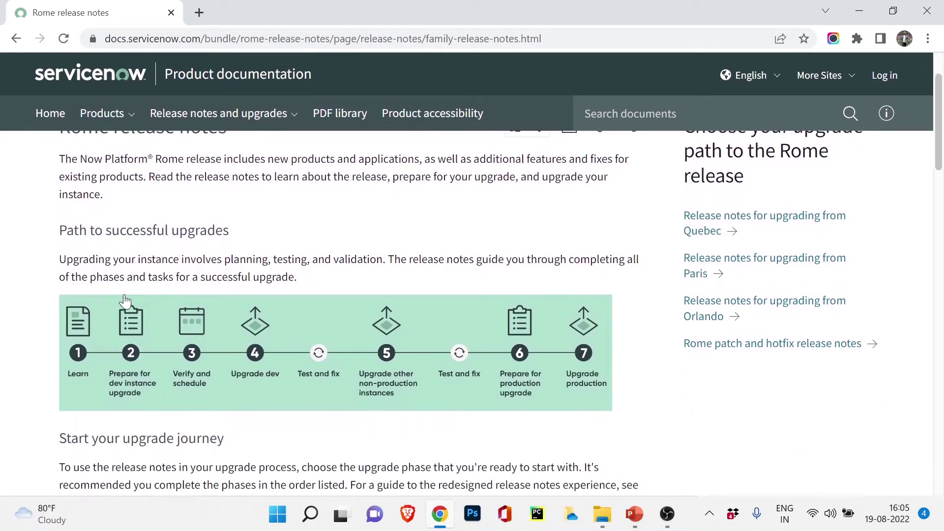
{"action": "scroll", "coordinate": [221, 246], "scroll_direction": "down", "scroll_amount": 1}
{"action": "scroll", "coordinate": [252, 354], "scroll_direction": "down", "scroll_amount": 1}
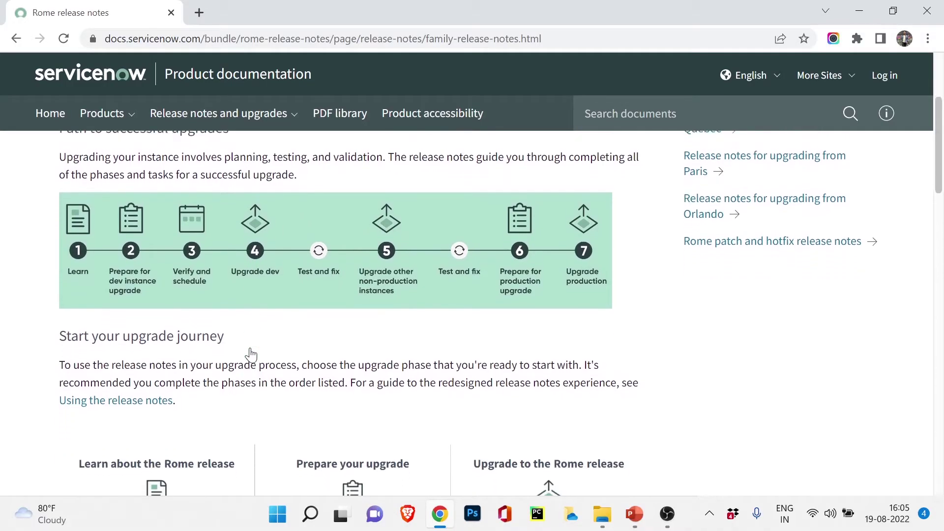
{"action": "scroll", "coordinate": [250, 354], "scroll_direction": "down", "scroll_amount": 8}
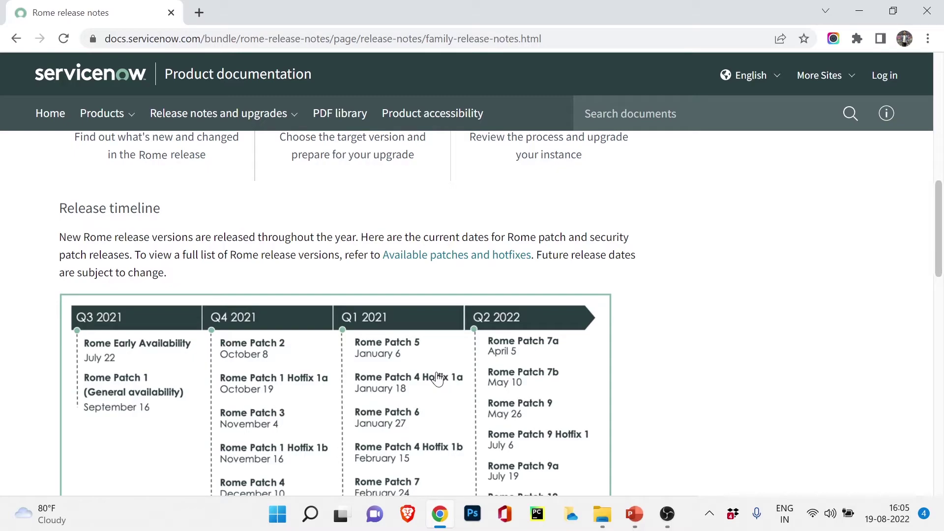
Open developer.servicenow.com in a new browser tab and go to the sign-up form for a ServiceNow ID.
{"action": "left_click", "coordinate": [199, 12]}
{"action": "type", "text": "develo"}
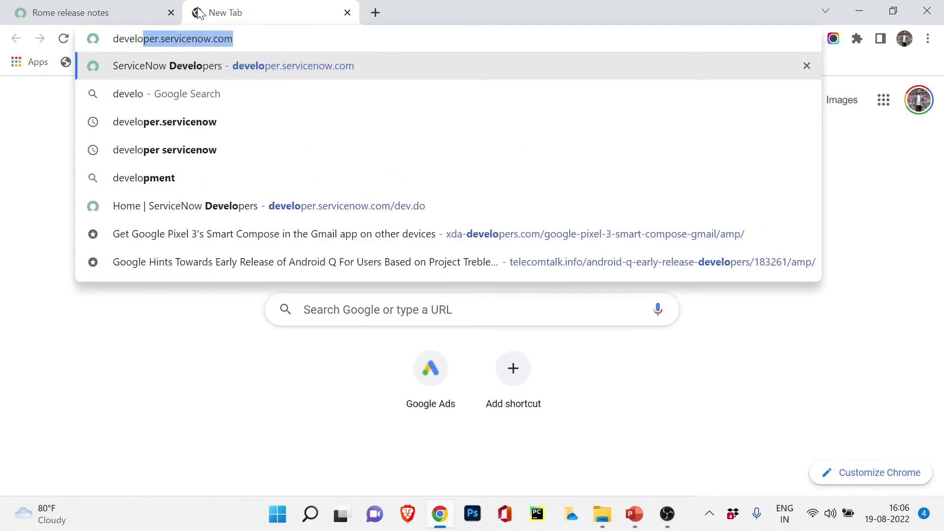
{"action": "key", "text": "Return"}
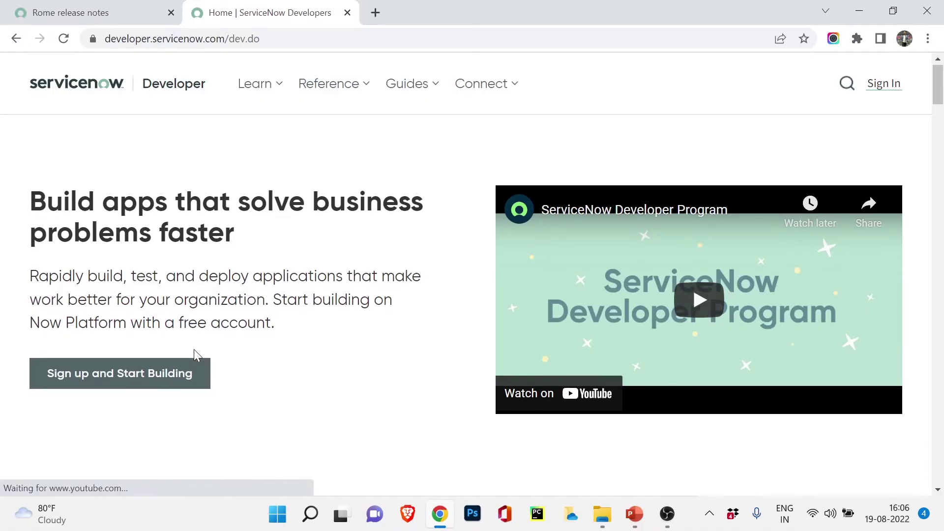
{"action": "scroll", "coordinate": [197, 369], "scroll_direction": "down", "scroll_amount": 2}
{"action": "left_click", "coordinate": [135, 305]}
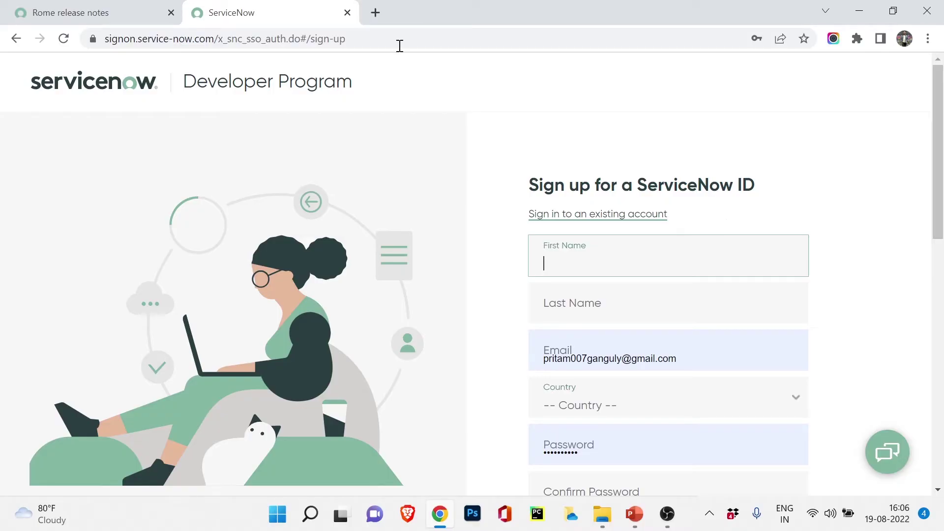
Examine the ServiceNow ID sign-up form, from the name and e-mail fields down to the terms agreement and submission option.
{"action": "left_click", "coordinate": [78, 6]}
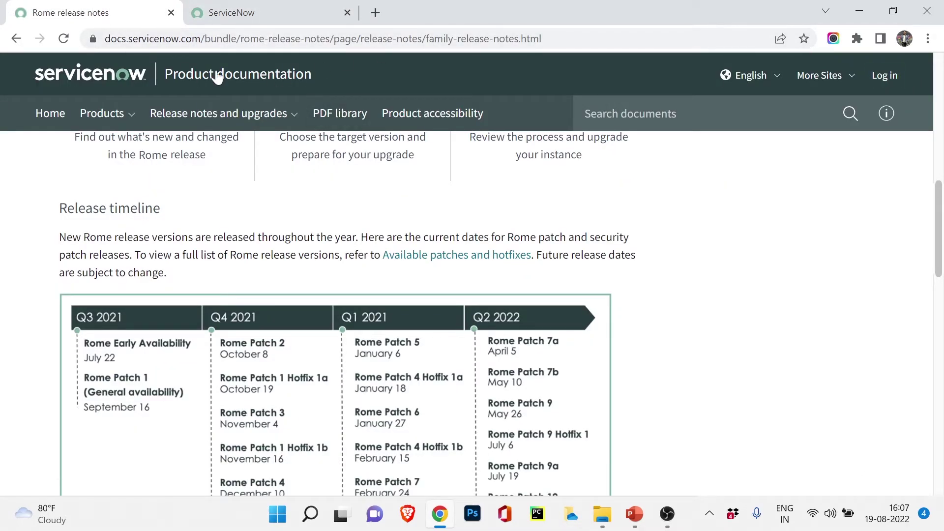
{"action": "left_click", "coordinate": [247, 17]}
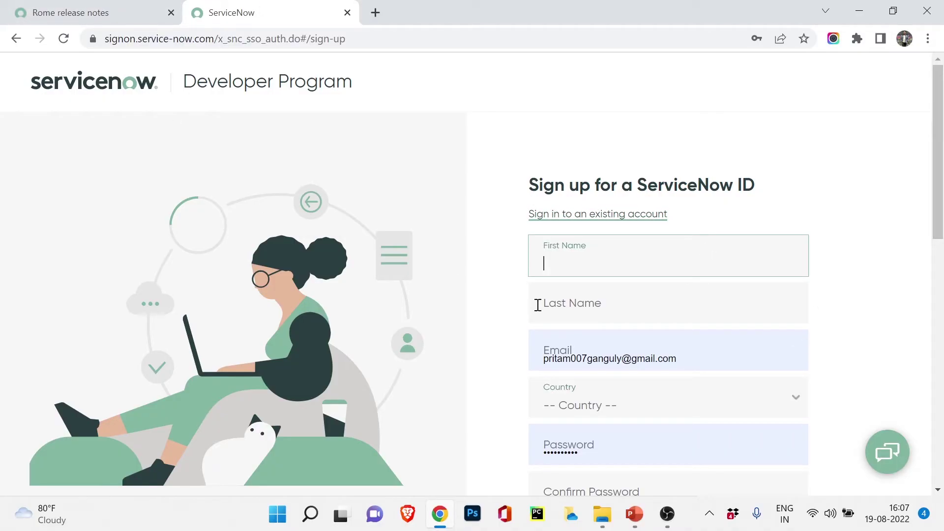
{"action": "left_click_drag", "start_coordinate": [558, 180], "coordinate": [698, 187]}
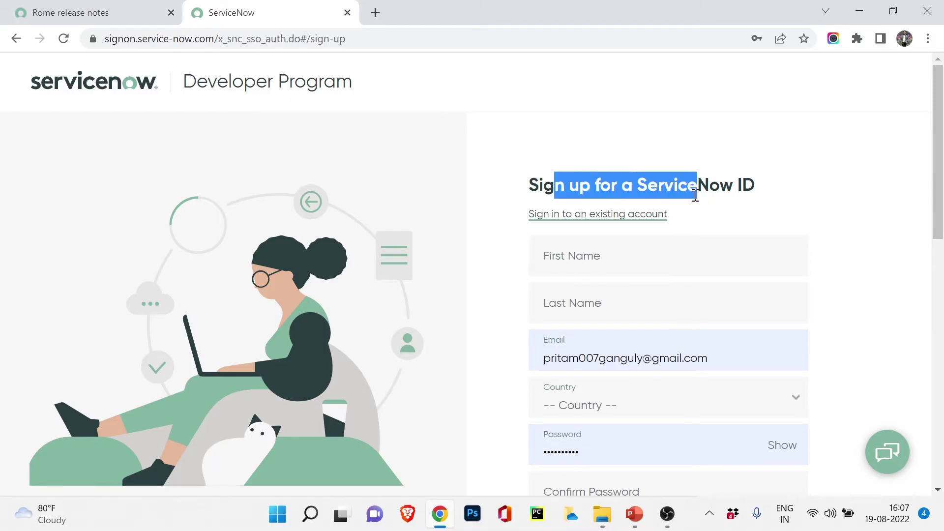
{"action": "left_click", "coordinate": [755, 171]}
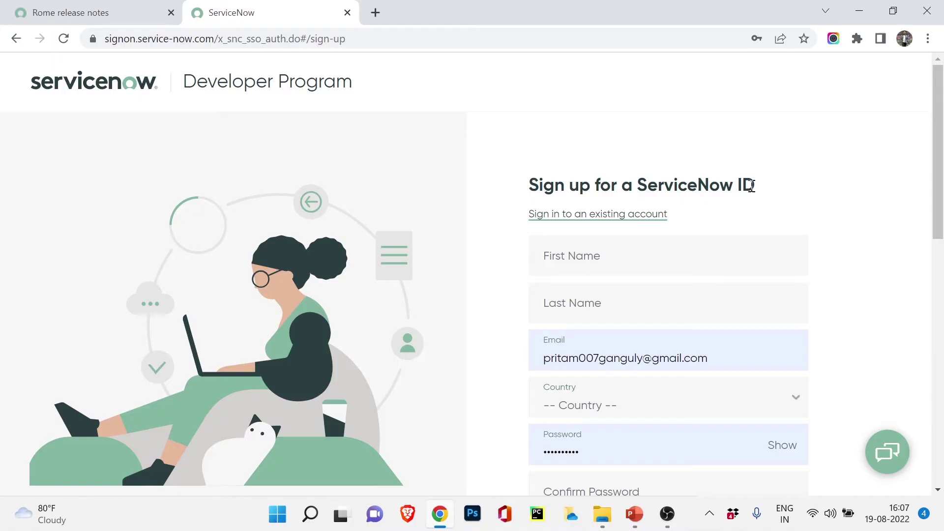
{"action": "scroll", "coordinate": [745, 206], "scroll_direction": "down", "scroll_amount": 3}
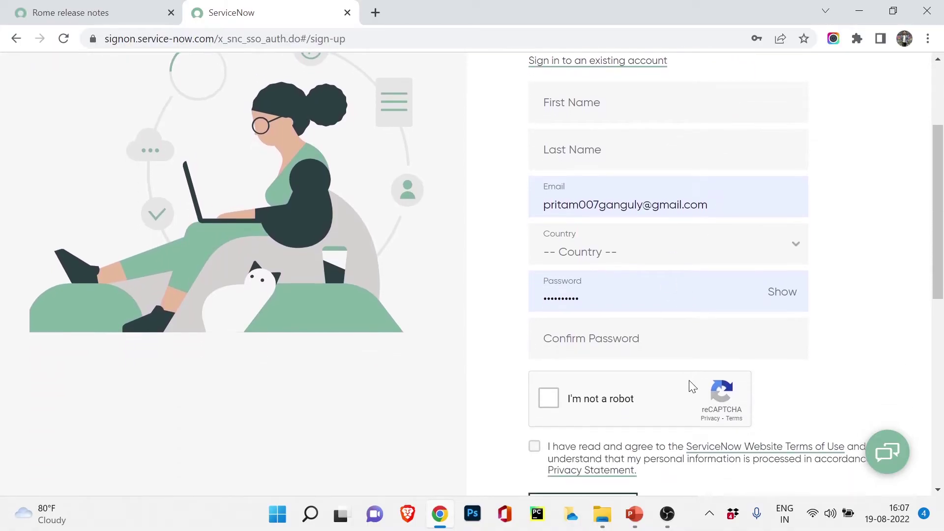
{"action": "scroll", "coordinate": [691, 385], "scroll_direction": "down", "scroll_amount": 3}
{"action": "scroll", "coordinate": [608, 396], "scroll_direction": "up", "scroll_amount": 1}
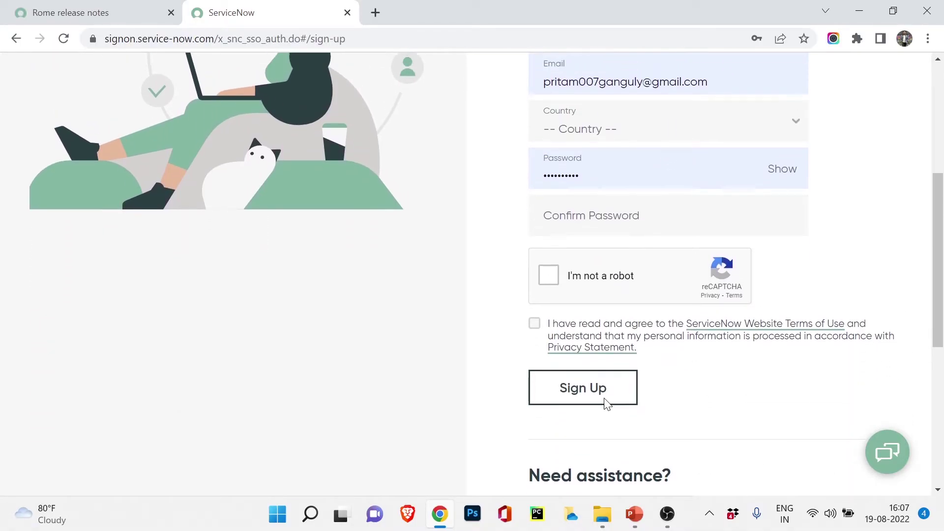
{"action": "scroll", "coordinate": [607, 403], "scroll_direction": "up", "scroll_amount": 4}
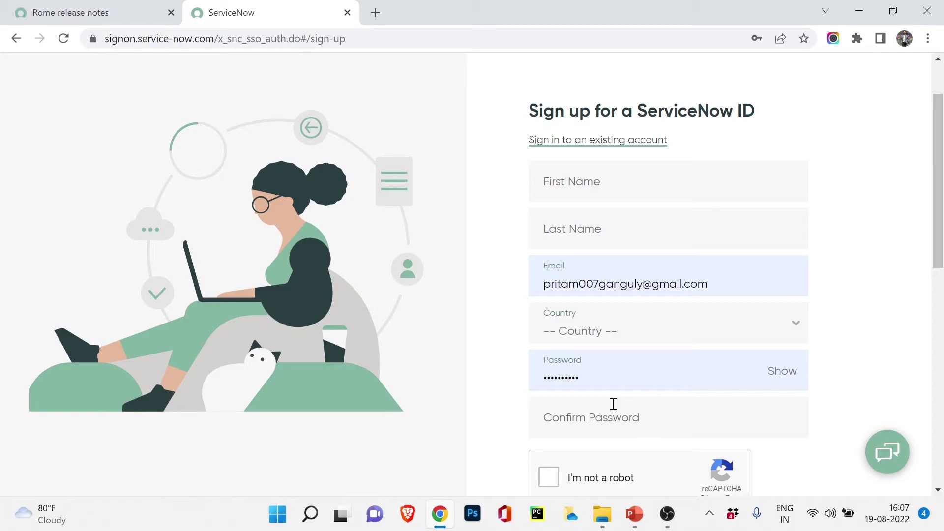
{"action": "scroll", "coordinate": [613, 404], "scroll_direction": "up", "scroll_amount": 2}
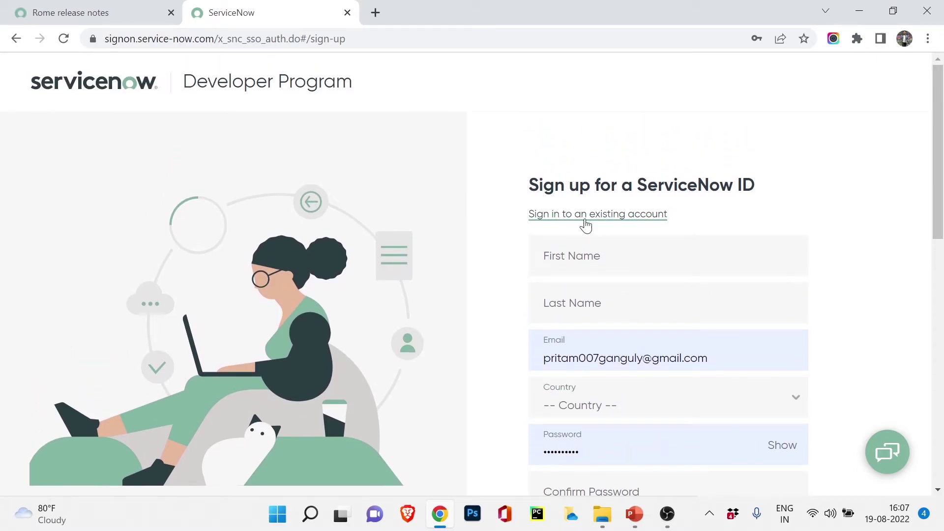
Sign in to the existing ServiceNow account with its e-mail and account password, declining the browser's offer to update the saved password.
{"action": "left_click", "coordinate": [571, 222]}
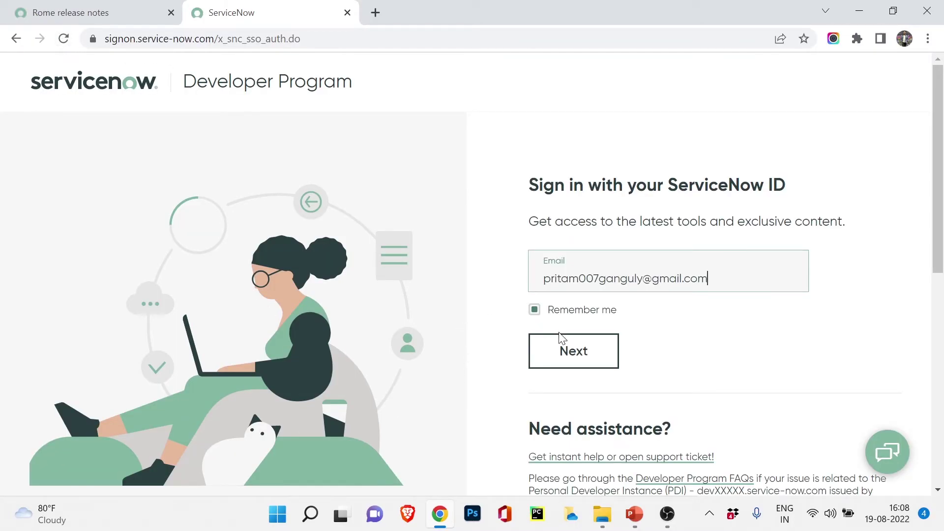
{"action": "left_click", "coordinate": [594, 365]}
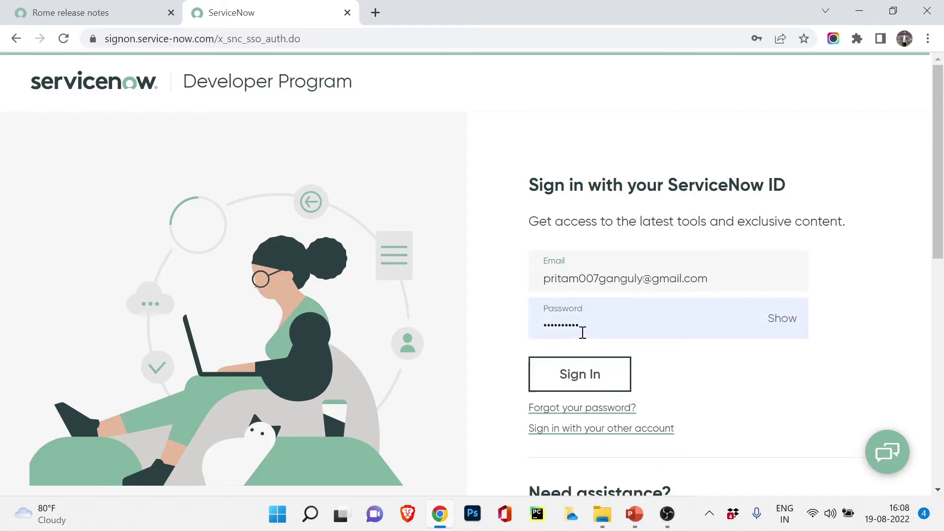
{"action": "left_click", "coordinate": [582, 330]}
{"action": "left_click", "coordinate": [555, 373]}
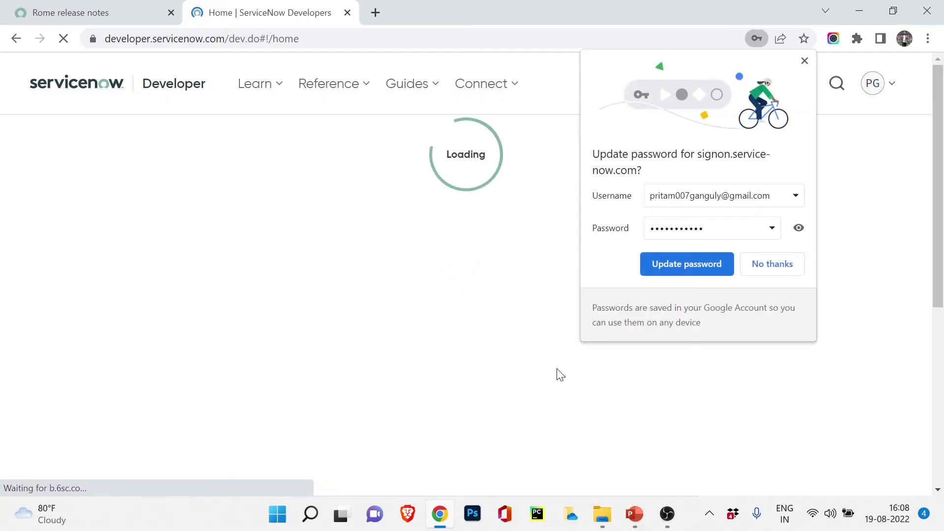
{"action": "left_click", "coordinate": [791, 266]}
Start building from the developer home page and review the releases offered for a new instance.
{"action": "scroll", "coordinate": [217, 244], "scroll_direction": "down", "scroll_amount": 2}
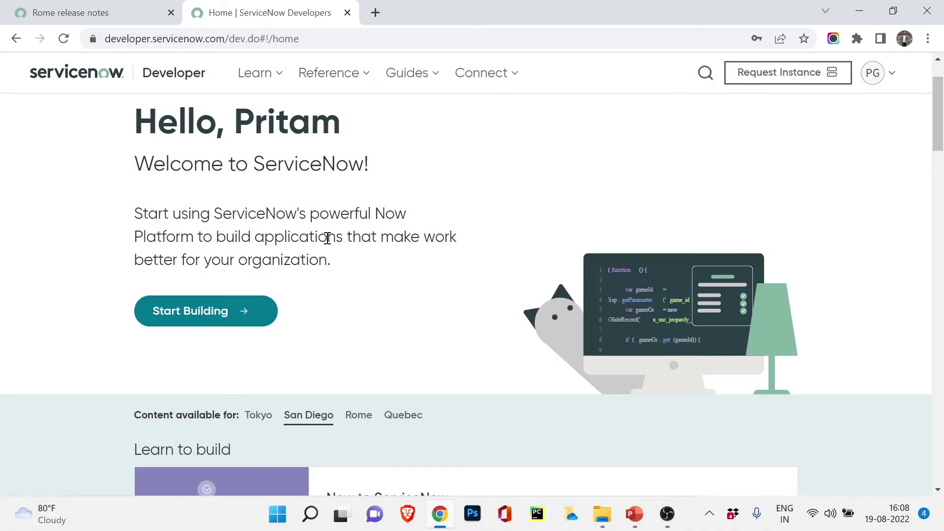
{"action": "left_click", "coordinate": [186, 309]}
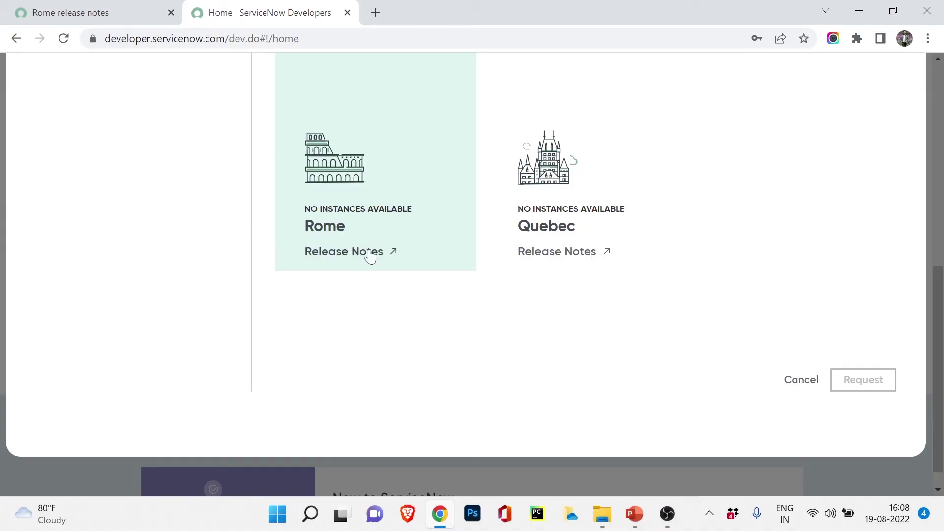
{"action": "scroll", "coordinate": [369, 255], "scroll_direction": "up", "scroll_amount": 4}
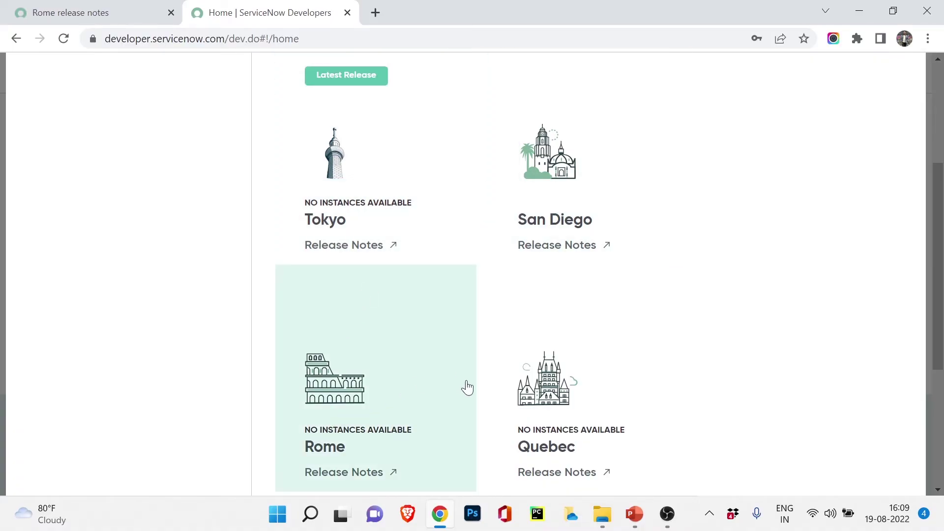
{"action": "scroll", "coordinate": [513, 397], "scroll_direction": "down", "scroll_amount": 3}
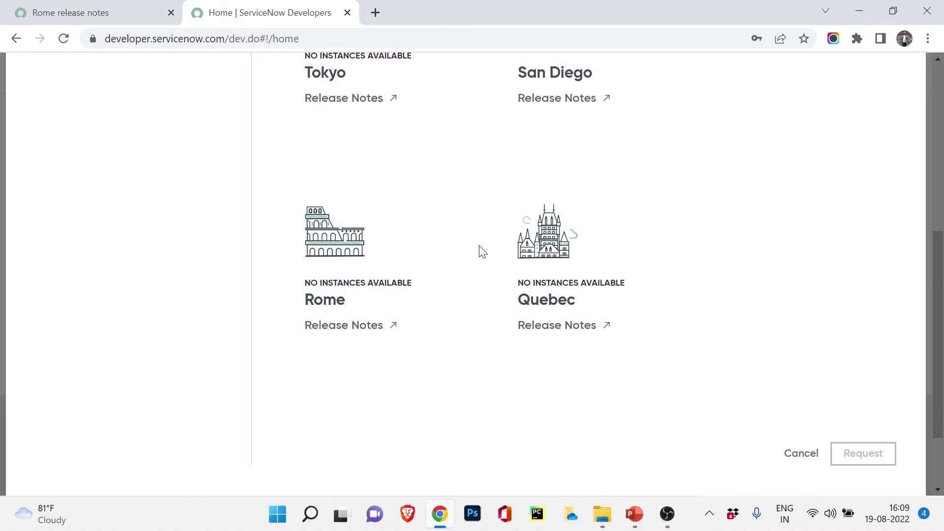
Select the San Diego release and request a developer instance for it.
{"action": "scroll", "coordinate": [506, 265], "scroll_direction": "up", "scroll_amount": 2}
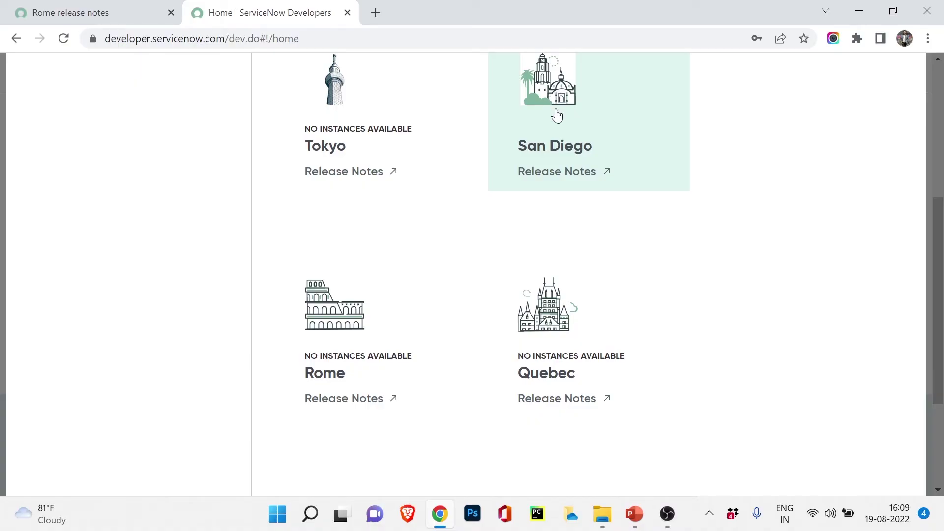
{"action": "scroll", "coordinate": [536, 64], "scroll_direction": "up", "scroll_amount": 1}
{"action": "left_click", "coordinate": [533, 58]}
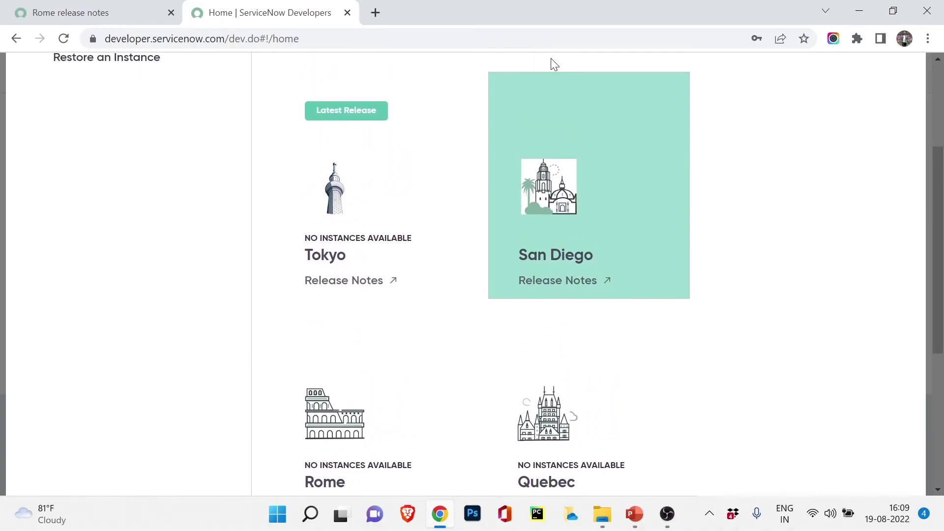
{"action": "scroll", "coordinate": [636, 229], "scroll_direction": "down", "scroll_amount": 3}
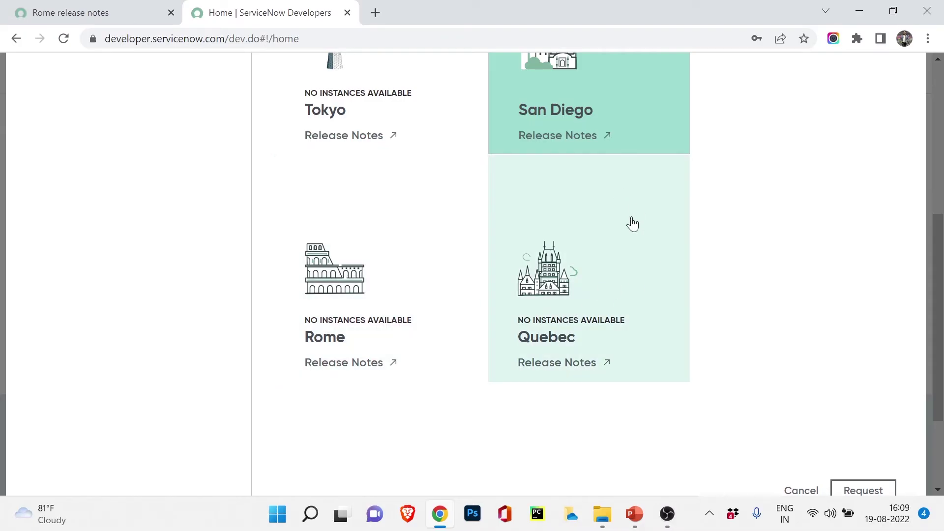
{"action": "left_click", "coordinate": [552, 102]}
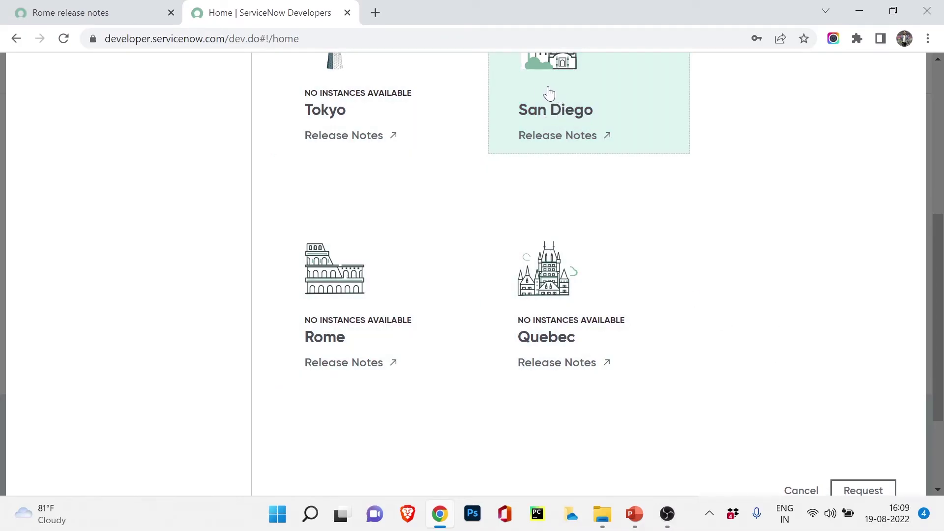
{"action": "left_click", "coordinate": [866, 490]}
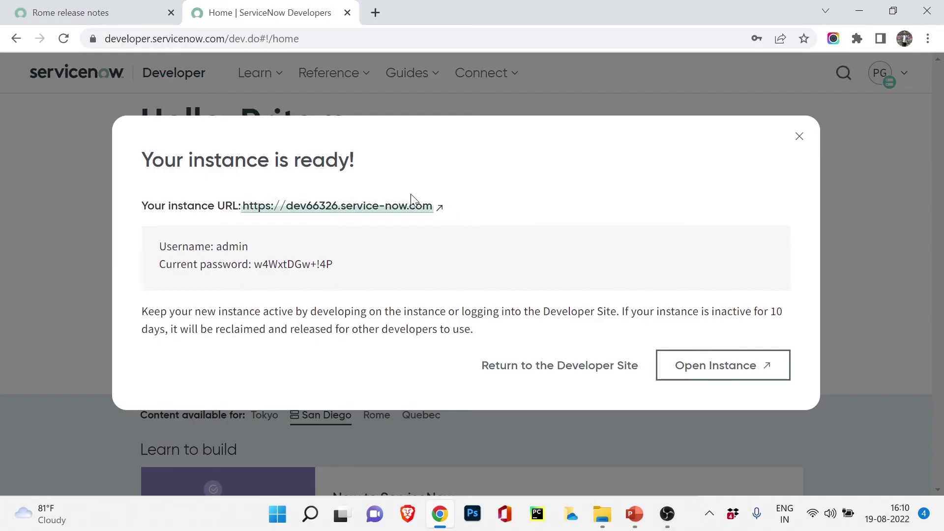
Open the new developer instance from its URL and pin its All navigation menu open.
{"action": "left_click", "coordinate": [347, 209]}
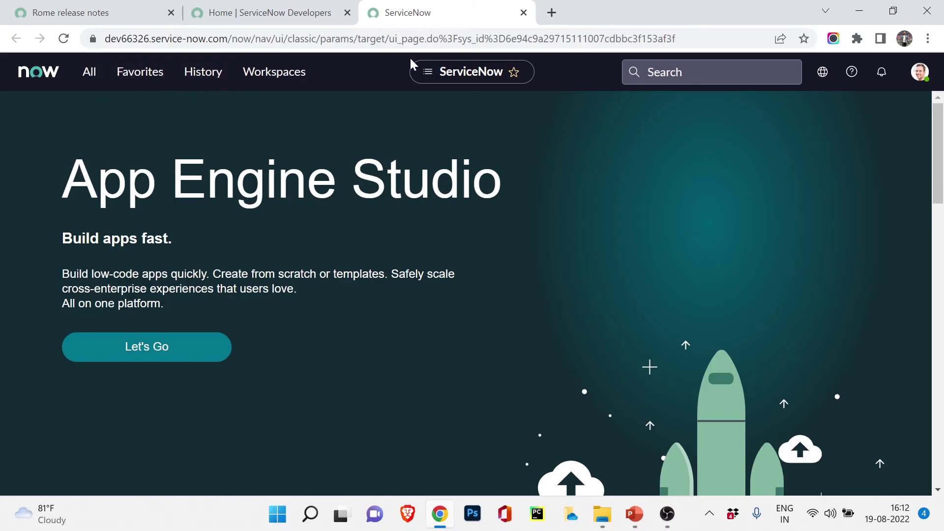
{"action": "left_click", "coordinate": [90, 75]}
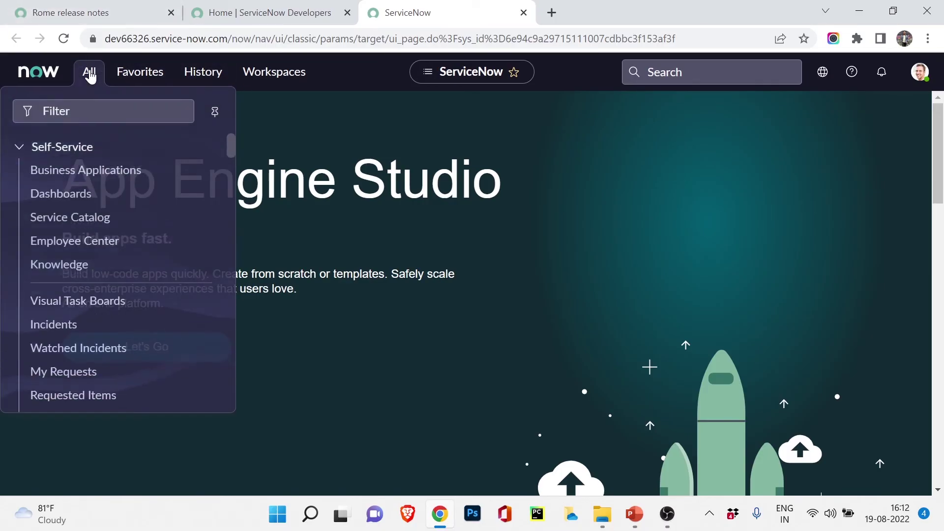
{"action": "left_click", "coordinate": [215, 117]}
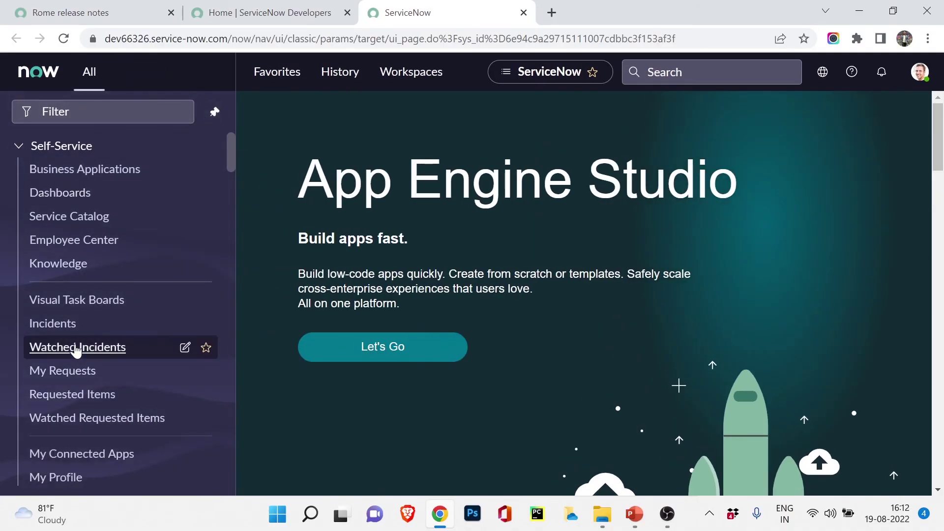
Look through the application modules in the pinned navigator and the System Administrator's user menu options.
{"action": "scroll", "coordinate": [75, 350], "scroll_direction": "down", "scroll_amount": 7}
{"action": "scroll", "coordinate": [75, 350], "scroll_direction": "down", "scroll_amount": 10}
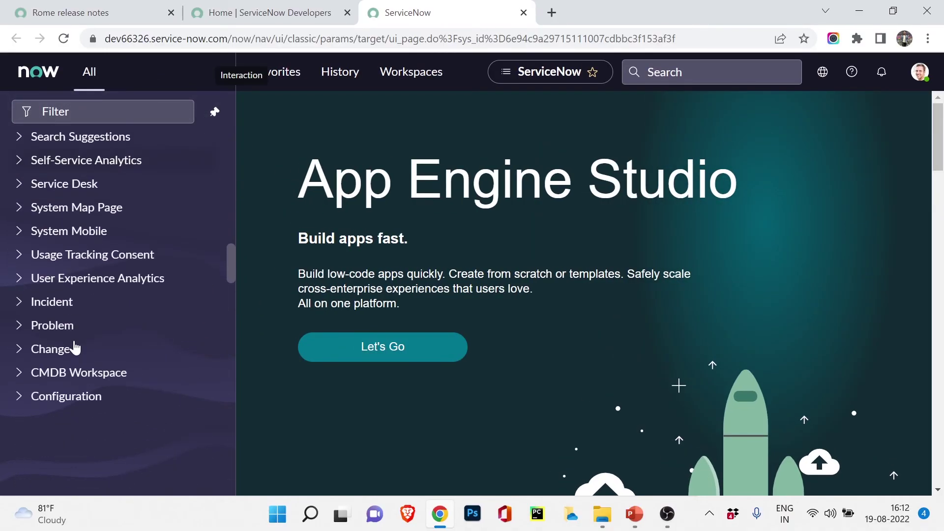
{"action": "scroll", "coordinate": [73, 346], "scroll_direction": "up", "scroll_amount": 15}
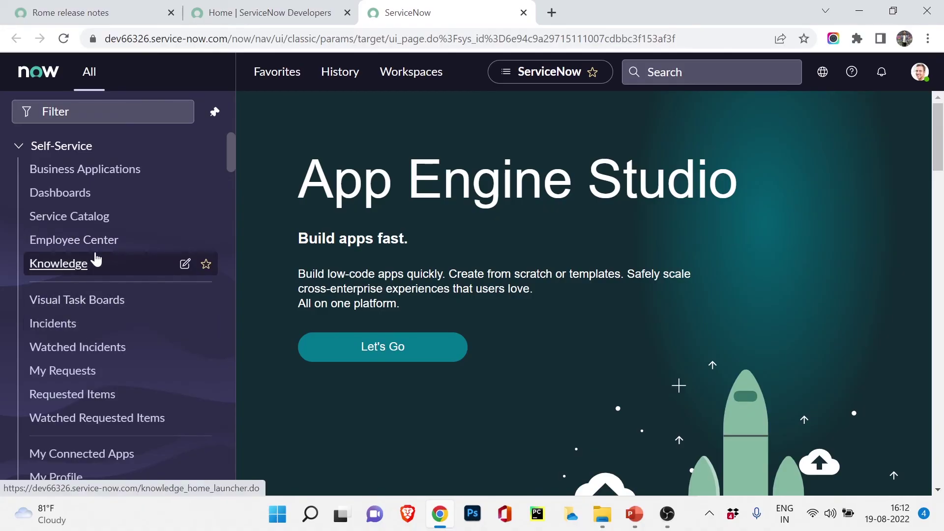
{"action": "left_click", "coordinate": [919, 72]}
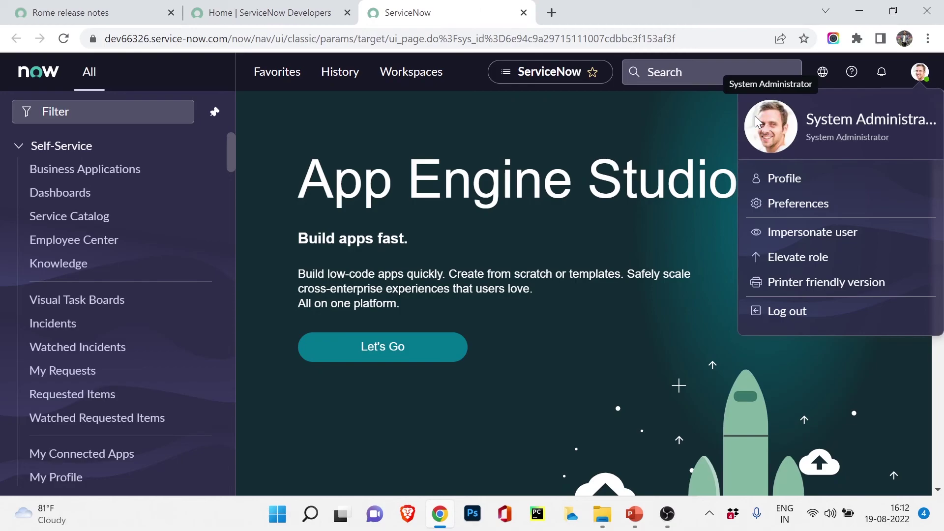
{"action": "left_click", "coordinate": [700, 132]}
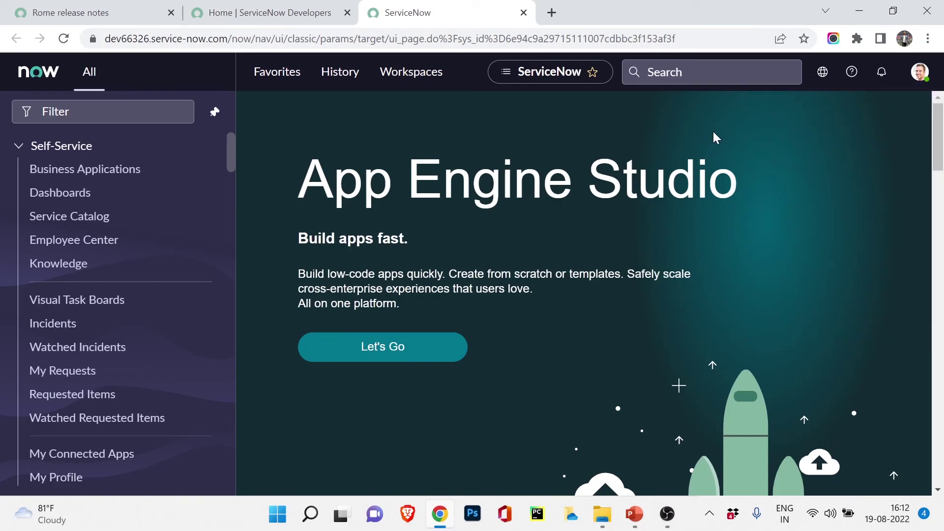